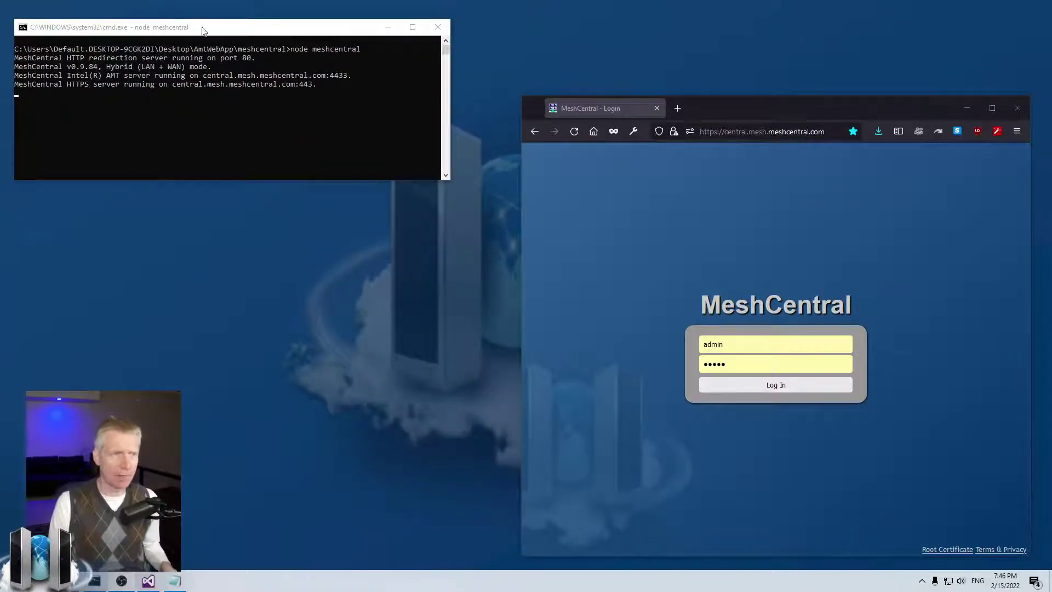
# Log in, briefly connect to AmtMachine15's Desktop tab, disconnect, and return to My Devices
pyautogui.moveTo(243, 34); pyautogui.dragTo(248, 30)
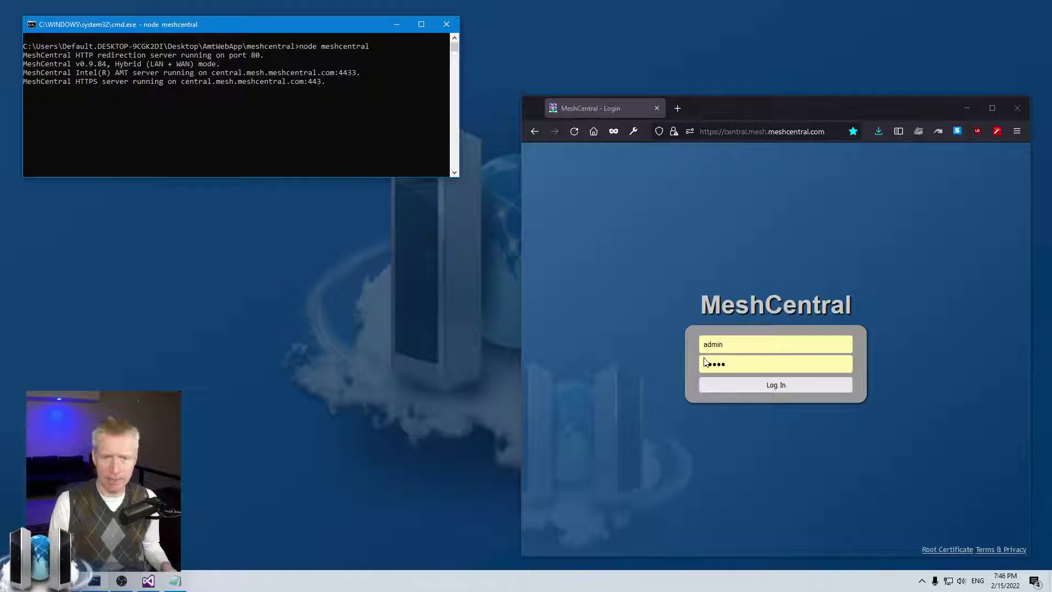
pyautogui.click(733, 383)
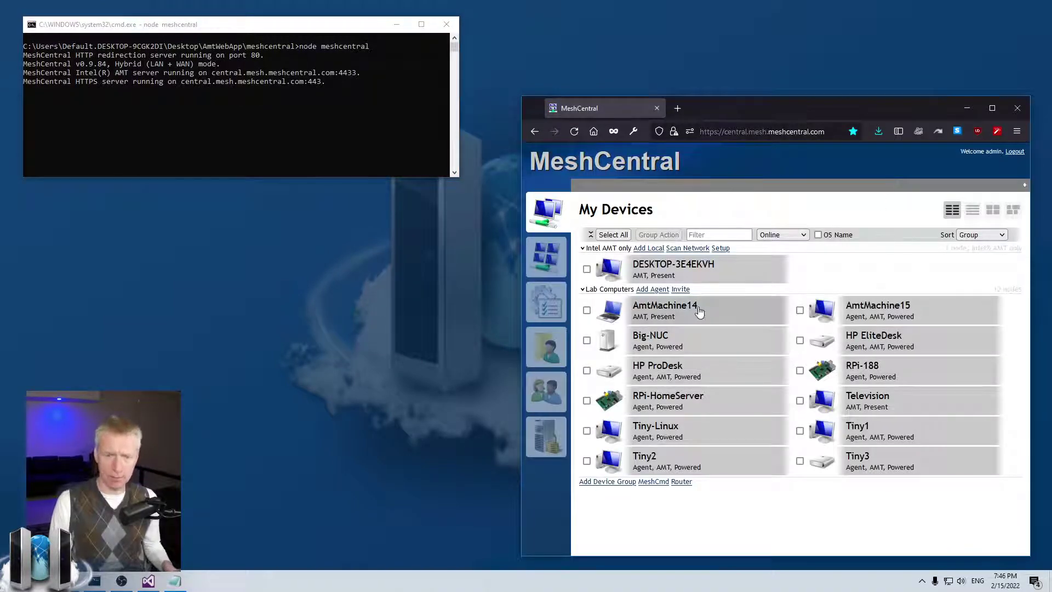
pyautogui.click(877, 309)
pyautogui.click(652, 186)
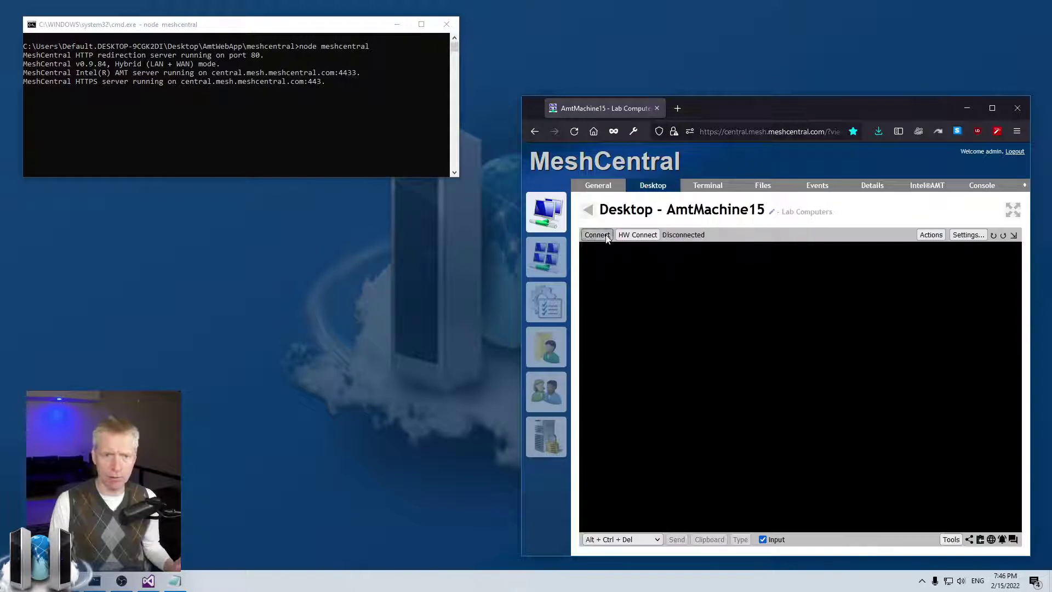
pyautogui.click(597, 234)
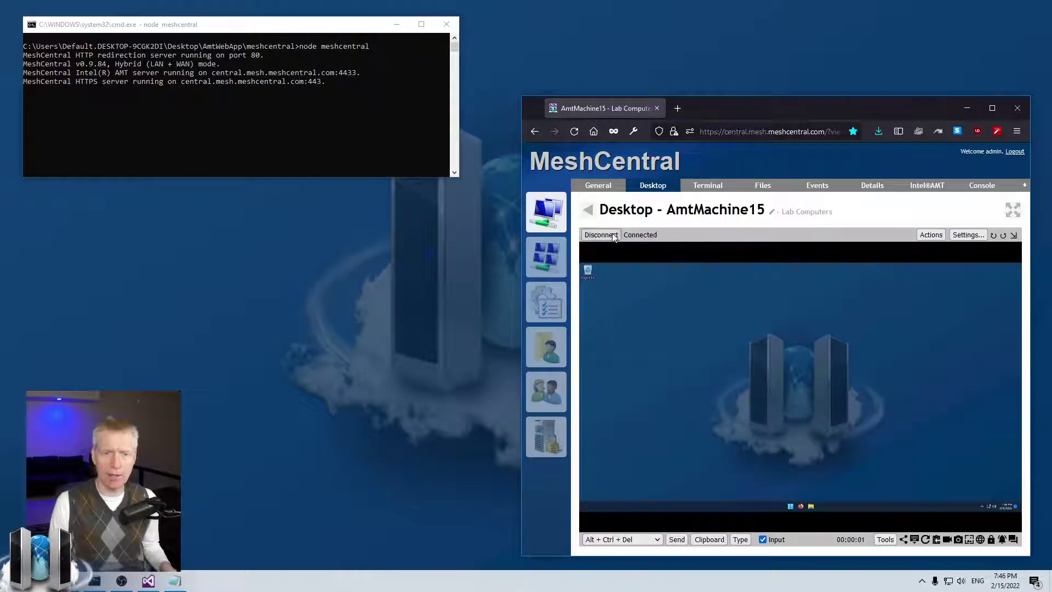
pyautogui.click(601, 235)
pyautogui.click(547, 212)
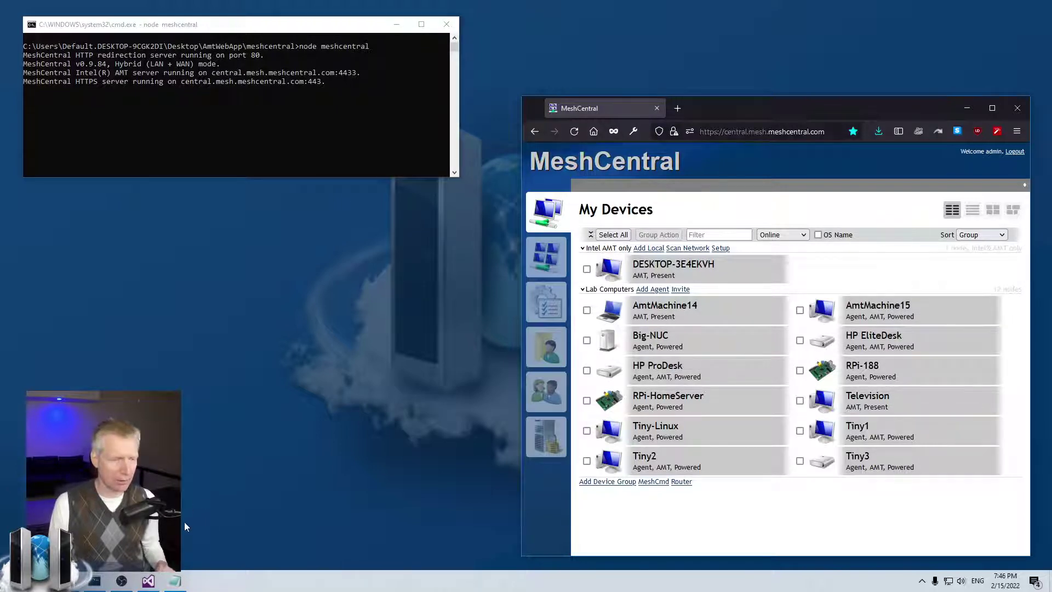
# Switch Visual Studio to the meshcentral-config-schema.json tab, scroll through it, and return to the top
pyautogui.click(148, 581)
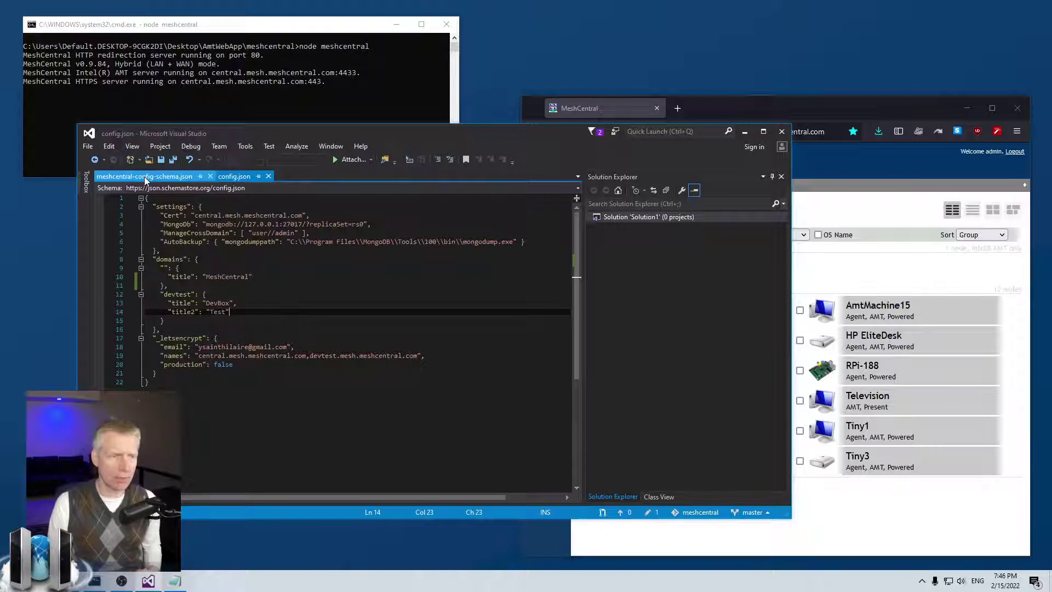
pyautogui.click(117, 176)
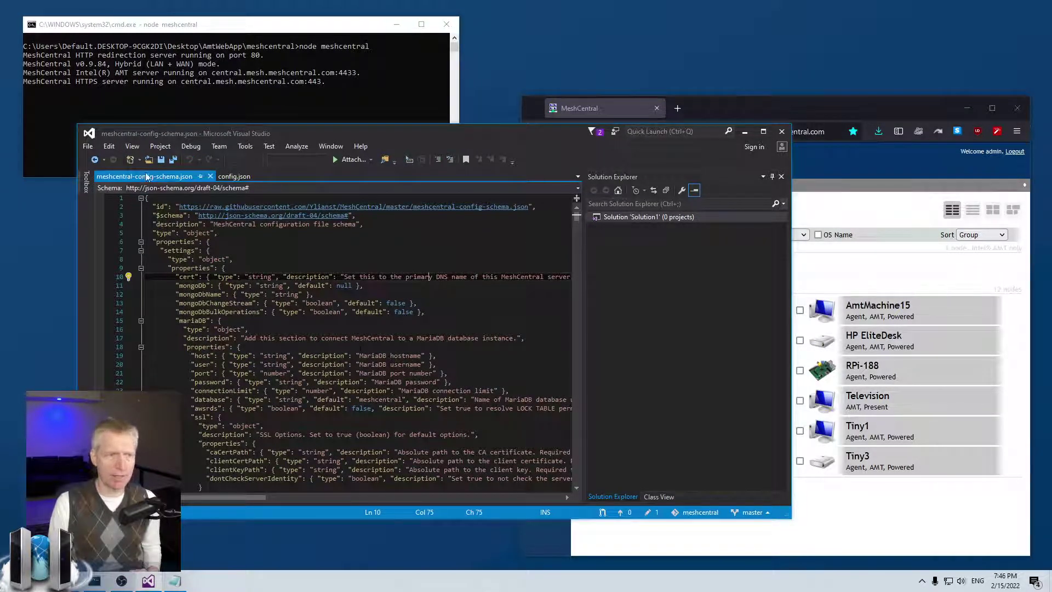
pyautogui.scroll(-20, 361, 348)
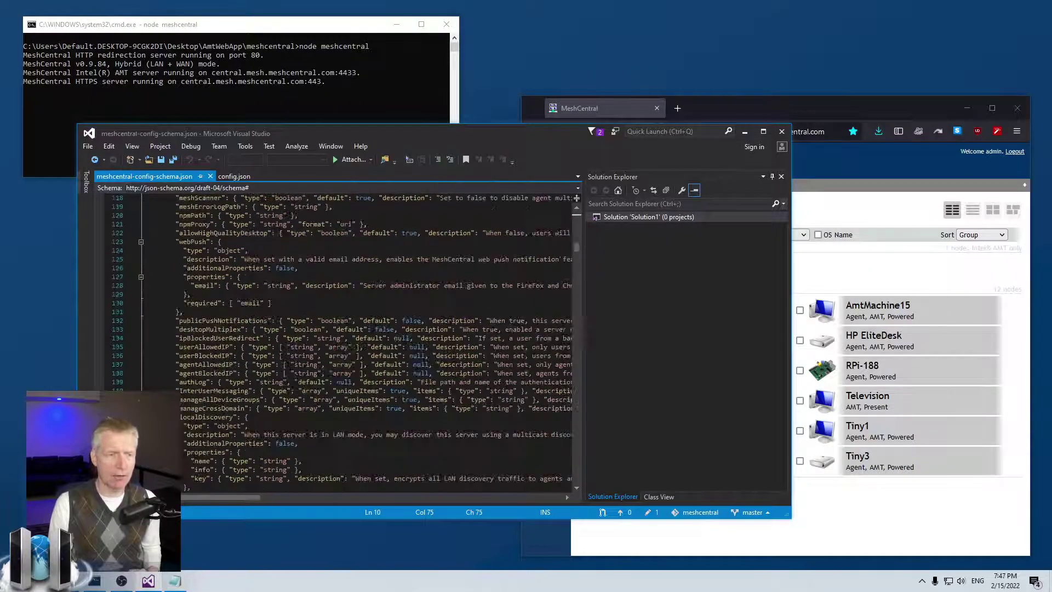
pyautogui.scroll(-20, 361, 348)
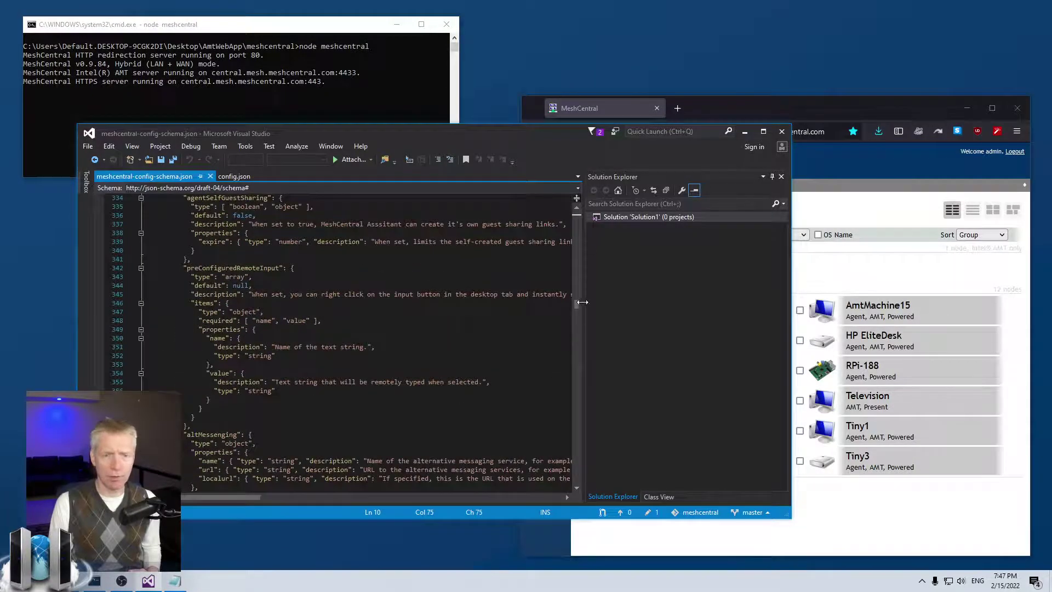
pyautogui.scroll(-20, 578, 330)
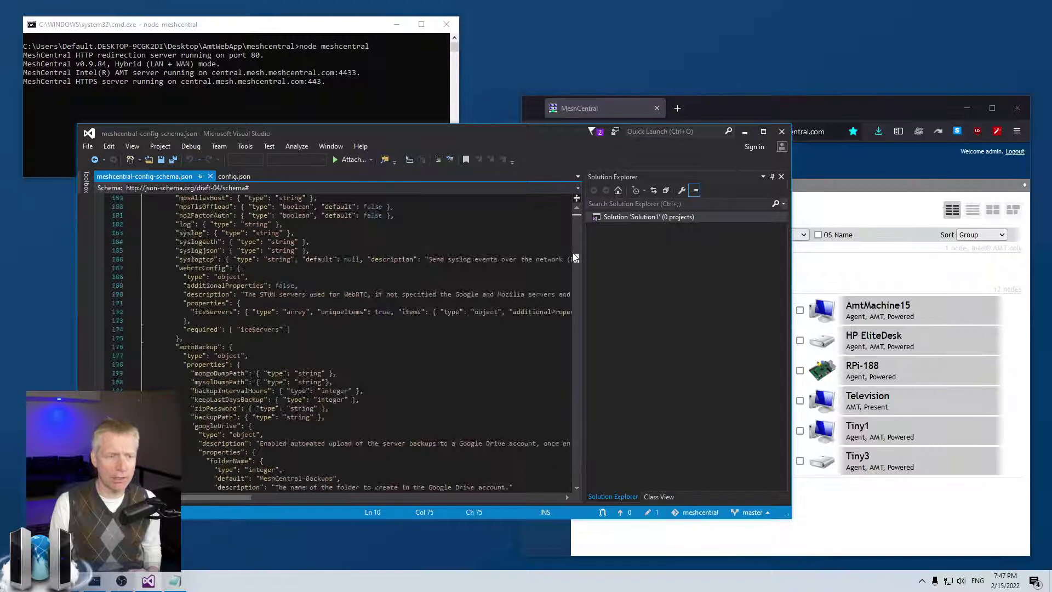
pyautogui.moveTo(573, 258); pyautogui.dragTo(570, 199)
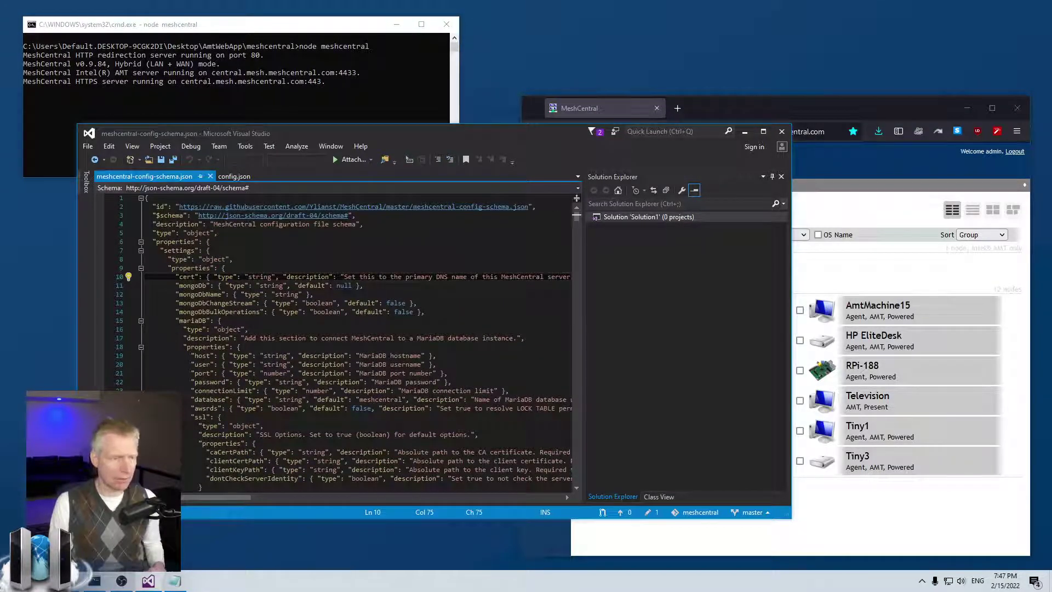
# In a new Firefox tab, load meshcentral.com/info and follow its GitHub link
pyautogui.click(174, 581)
pyautogui.click(677, 108)
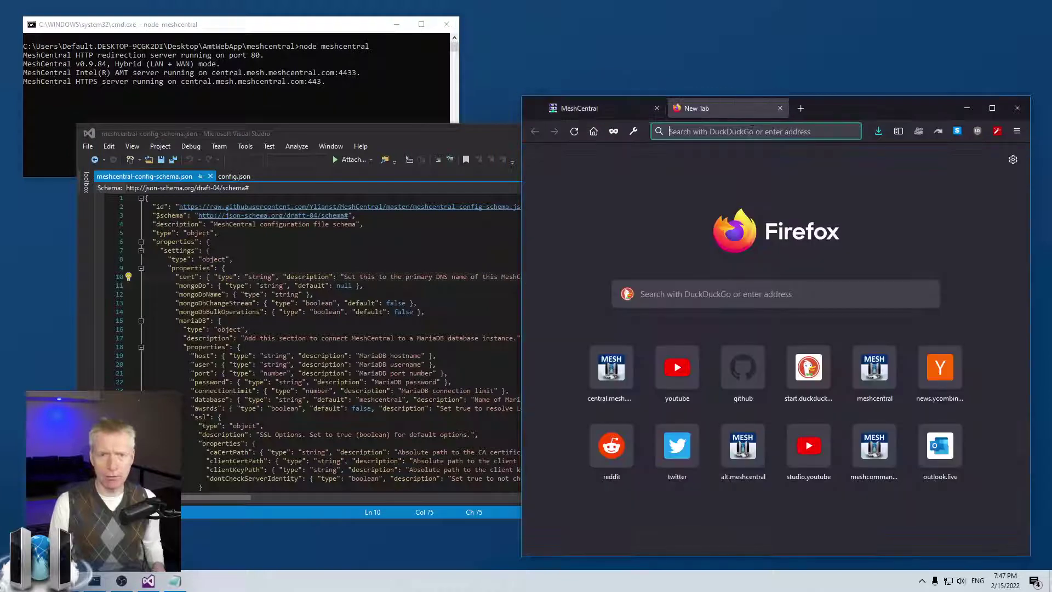
pyautogui.click(751, 130)
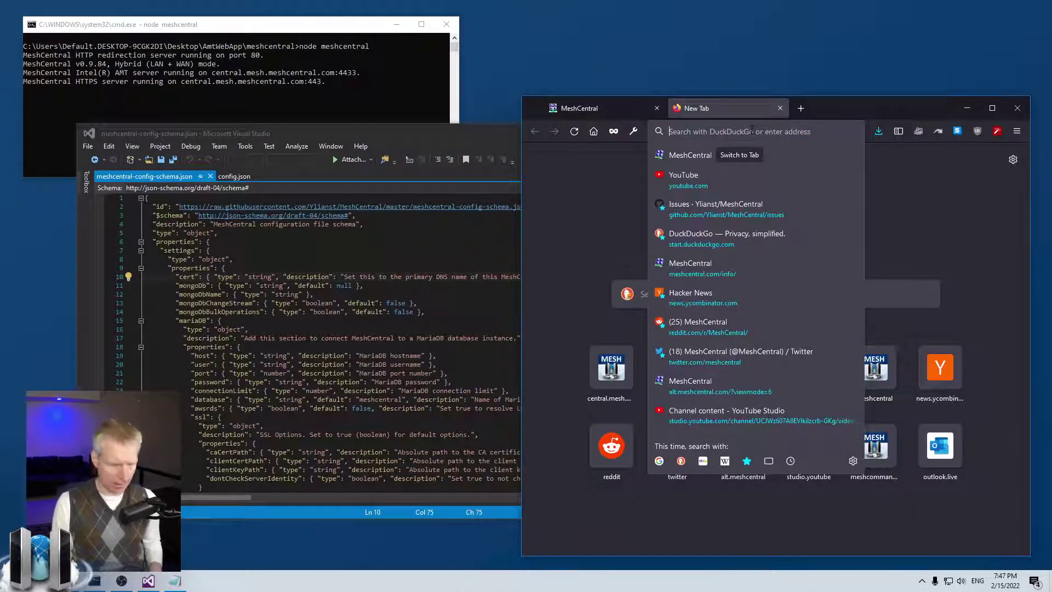
pyautogui.write('meshcentral.com/info')
pyautogui.press('Return')
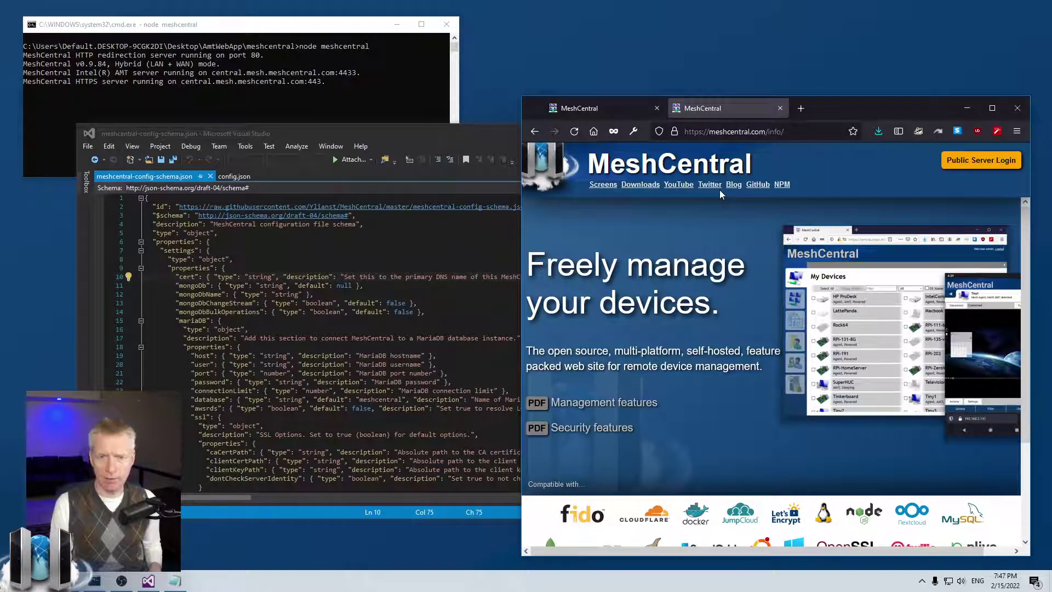
pyautogui.click(754, 186)
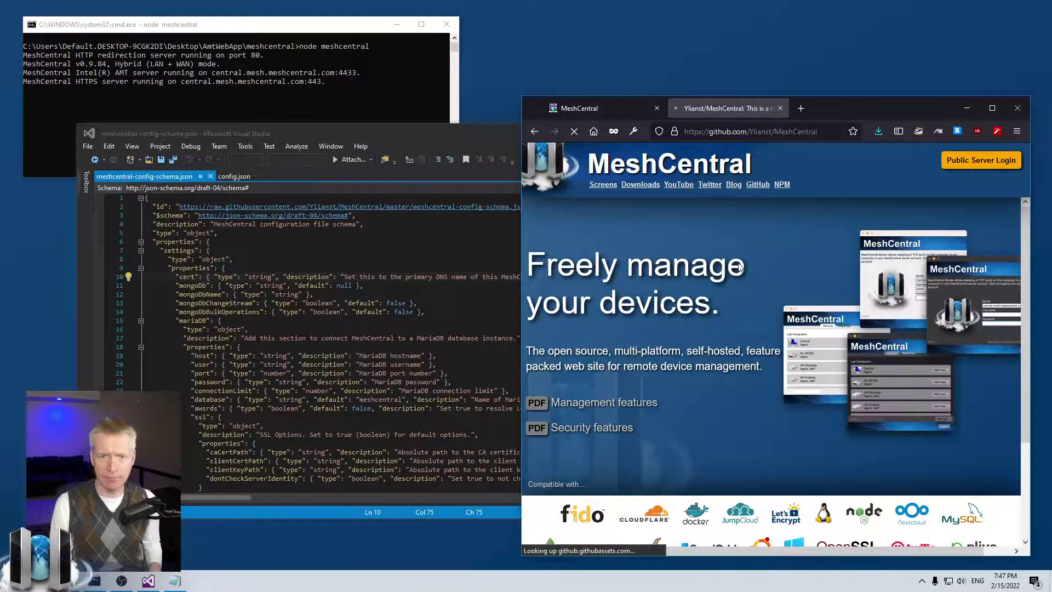
# Open meshcentral-config-schema.json in the GitHub repository, scroll through it, then close the tab
pyautogui.scroll(-6, 659, 356)
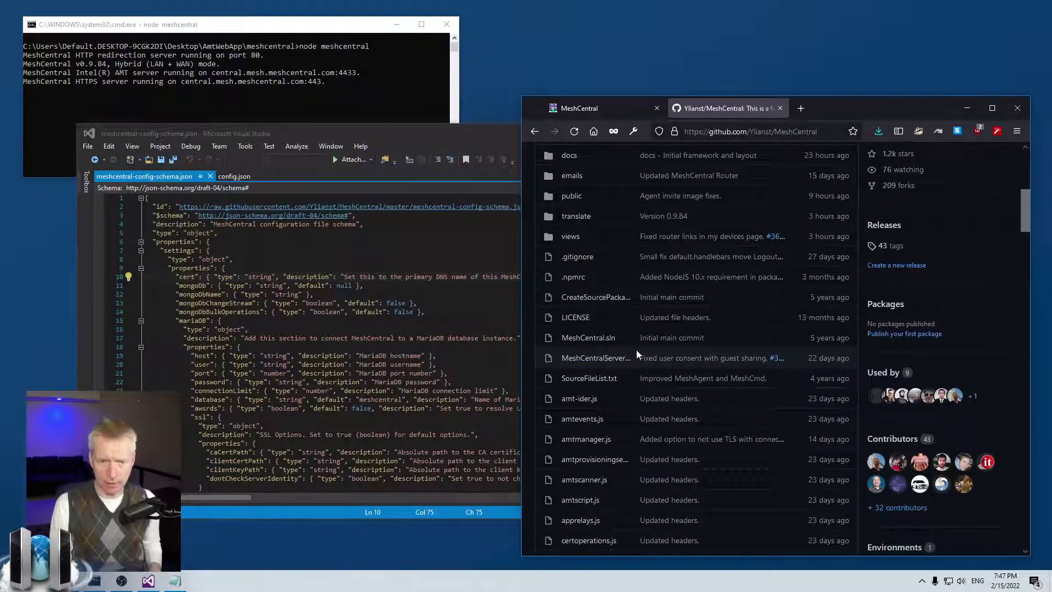
pyautogui.scroll(-4, 640, 351)
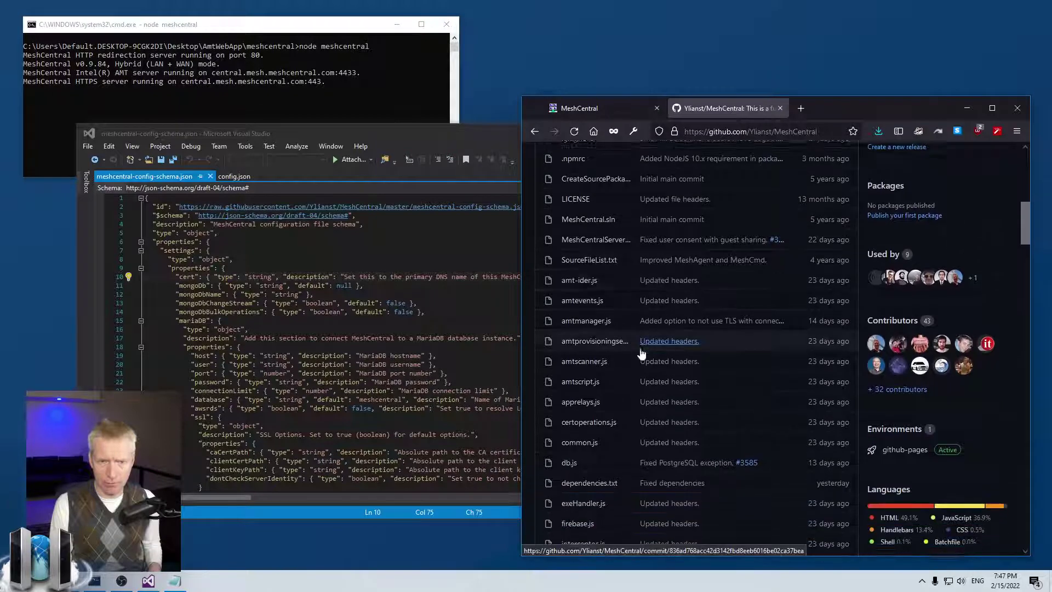
pyautogui.scroll(-3, 642, 353)
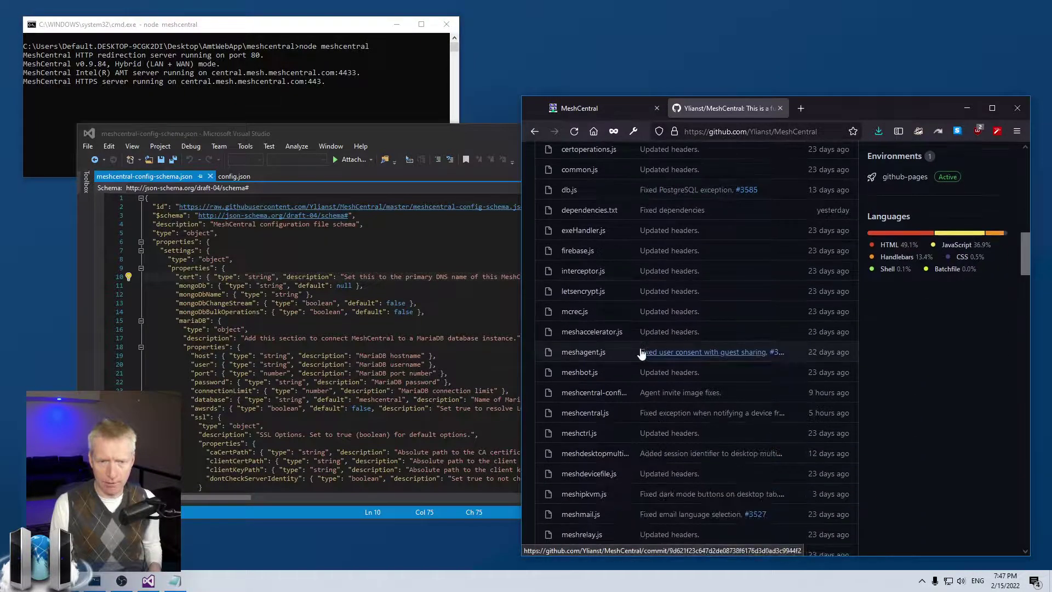
pyautogui.click(599, 393)
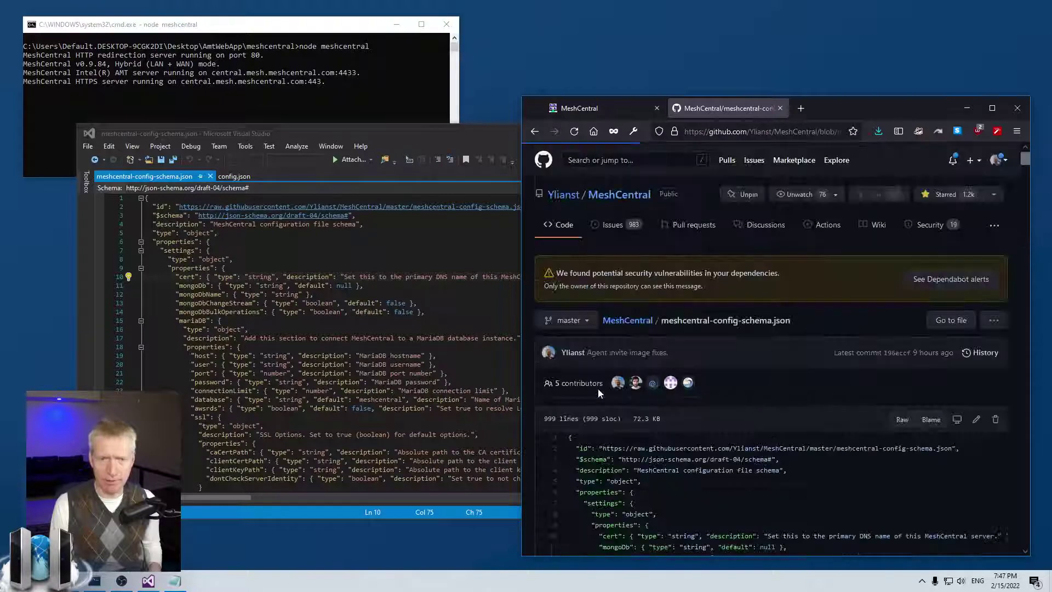
pyautogui.scroll(-5, 601, 394)
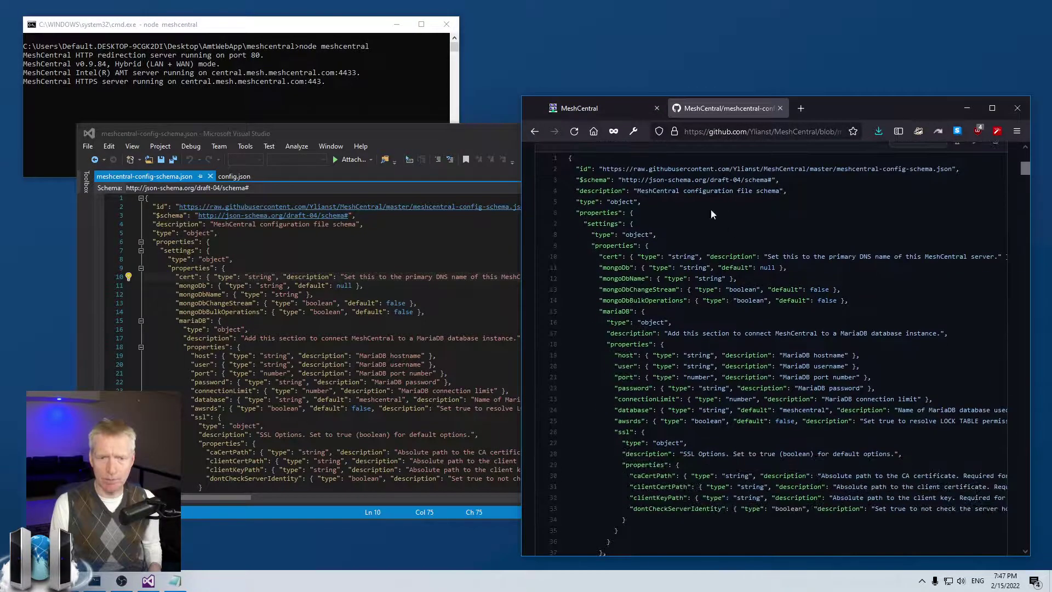
pyautogui.scroll(-20, 691, 448)
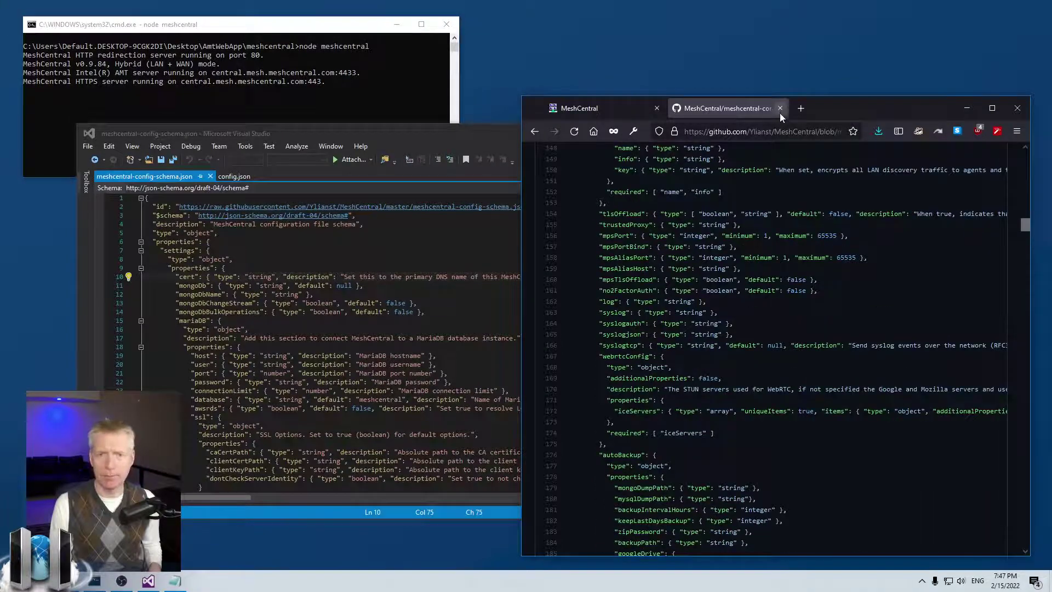
pyautogui.click(780, 108)
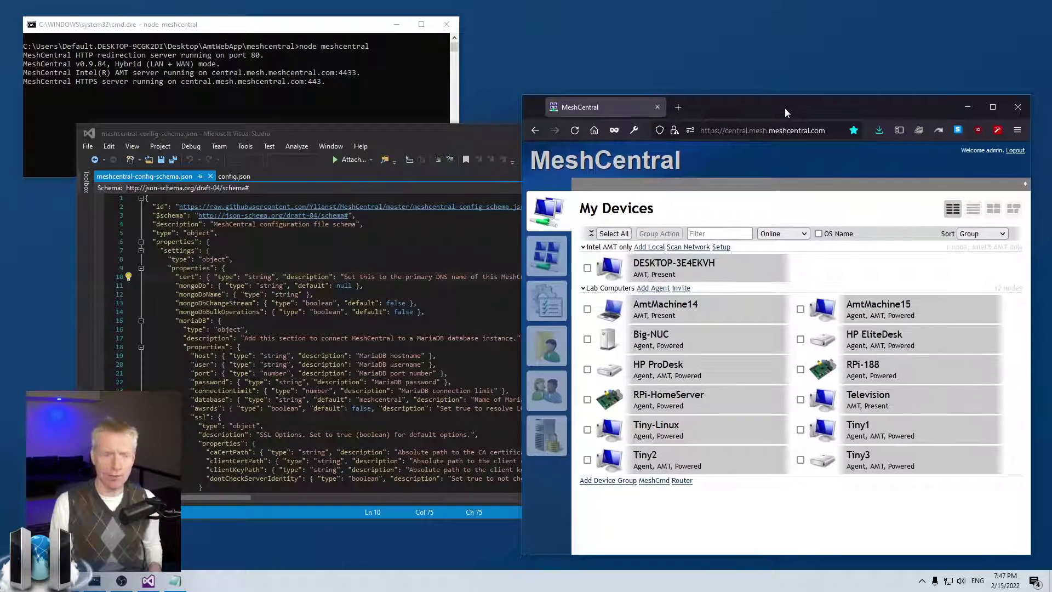
# Search the schema file in Visual Studio for 'userse' to locate userSessionIdleTimeout
pyautogui.click(510, 303)
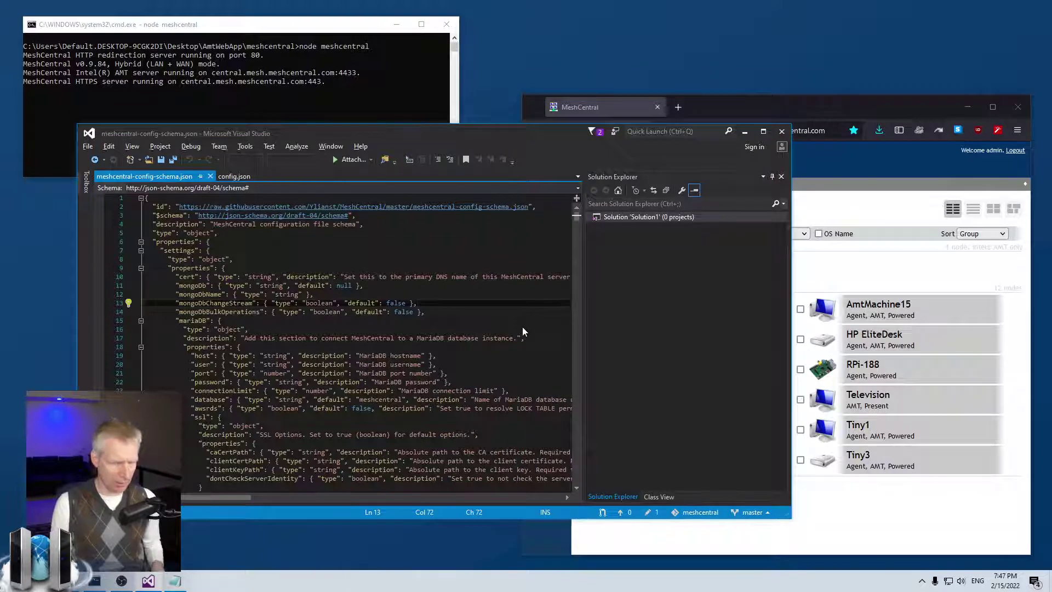
pyautogui.hotkey('ctrl', 'f')
pyautogui.write('user')
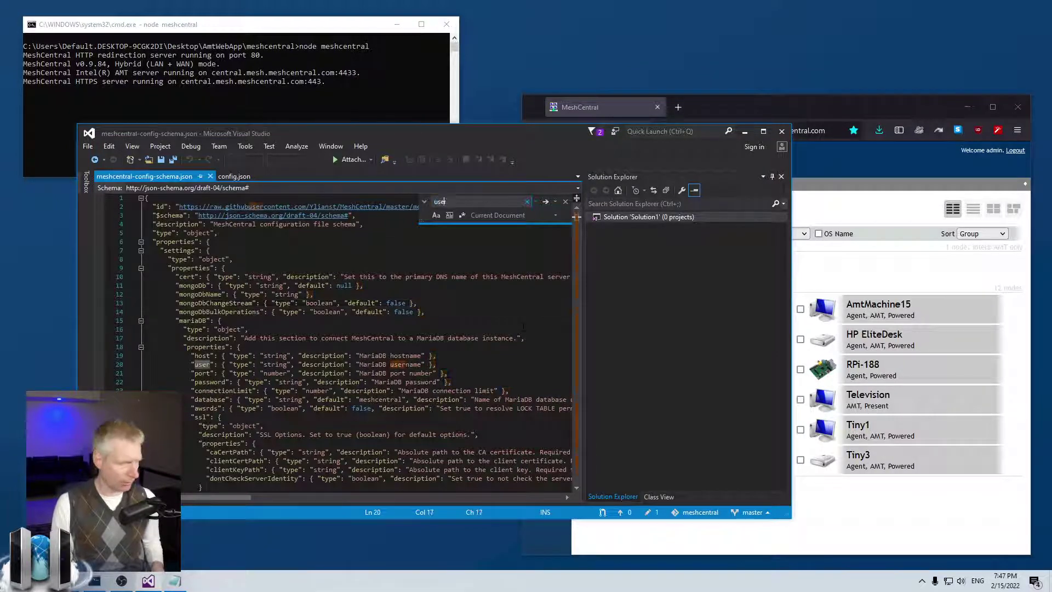
pyautogui.write('ses')
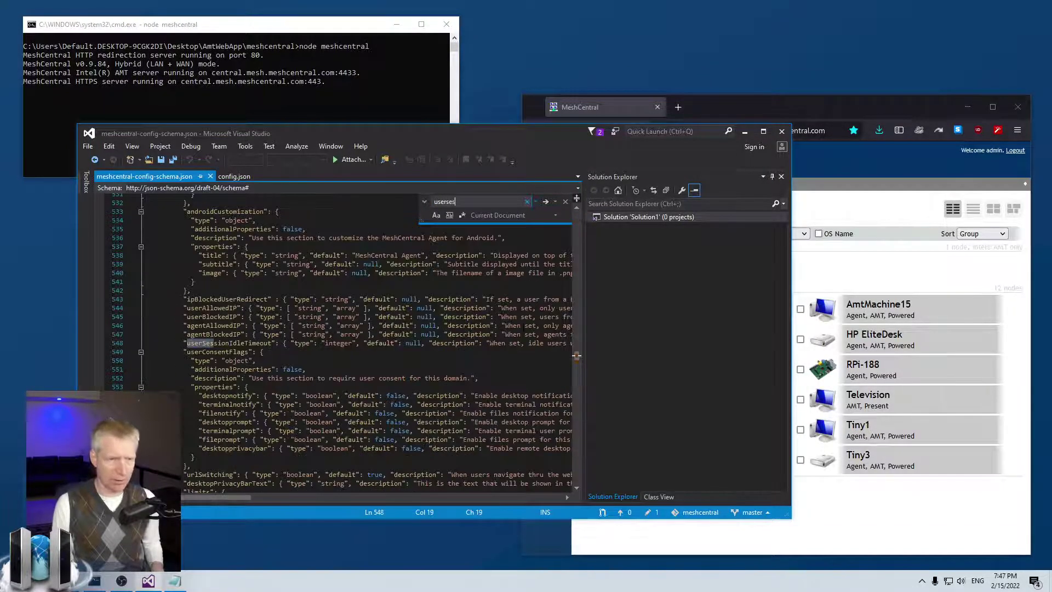
pyautogui.press('Escape')
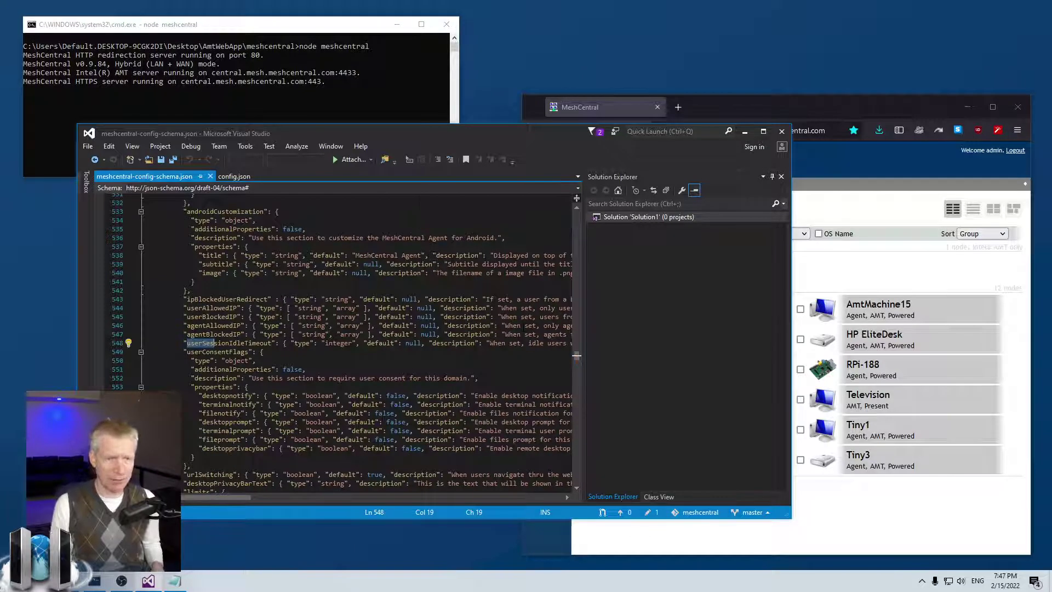
# Inspect the userSessionIdleTimeout entry's null default value, then bring up config.json
pyautogui.click(410, 345)
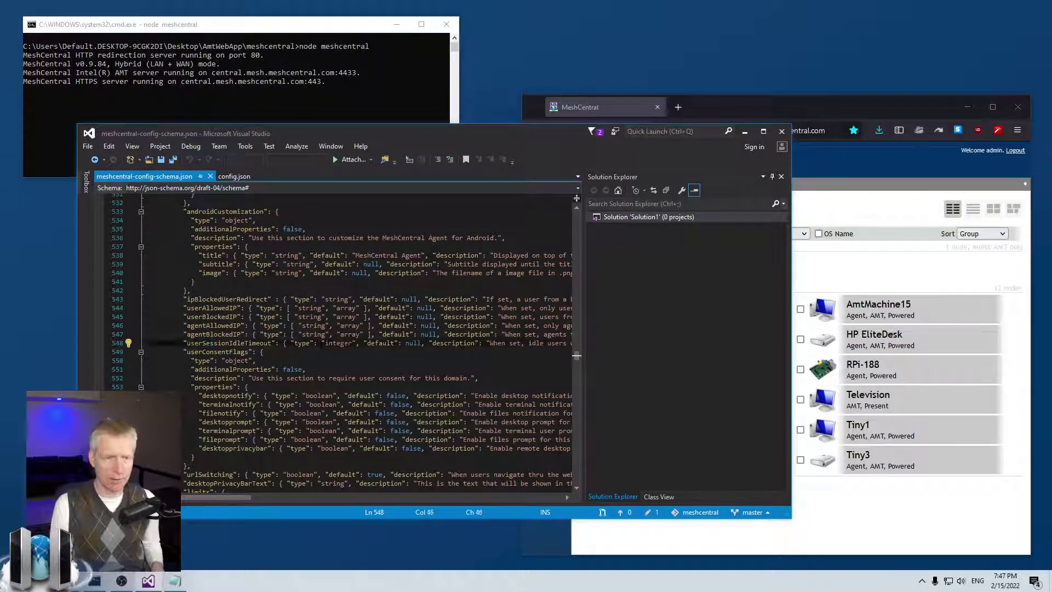
pyautogui.doubleClick(412, 343)
pyautogui.moveTo(234, 498); pyautogui.dragTo(296, 498)
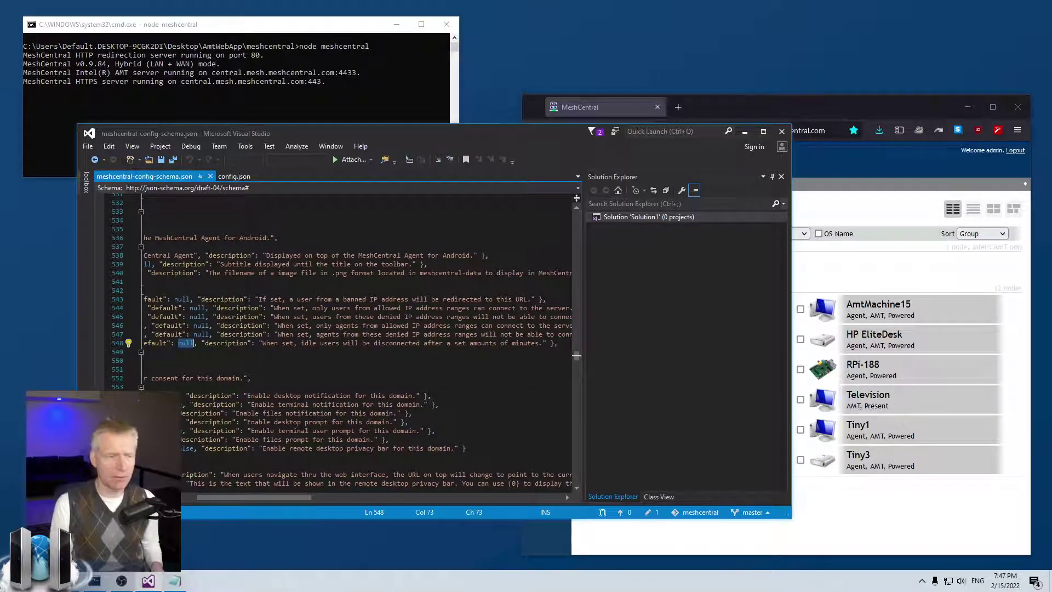
pyautogui.click(211, 344)
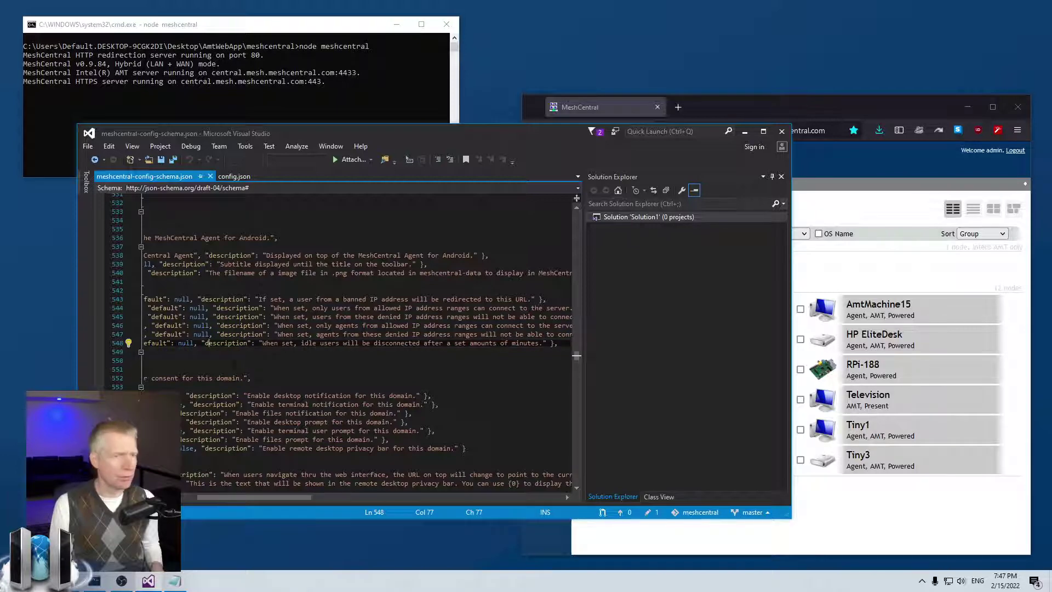
pyautogui.click(228, 177)
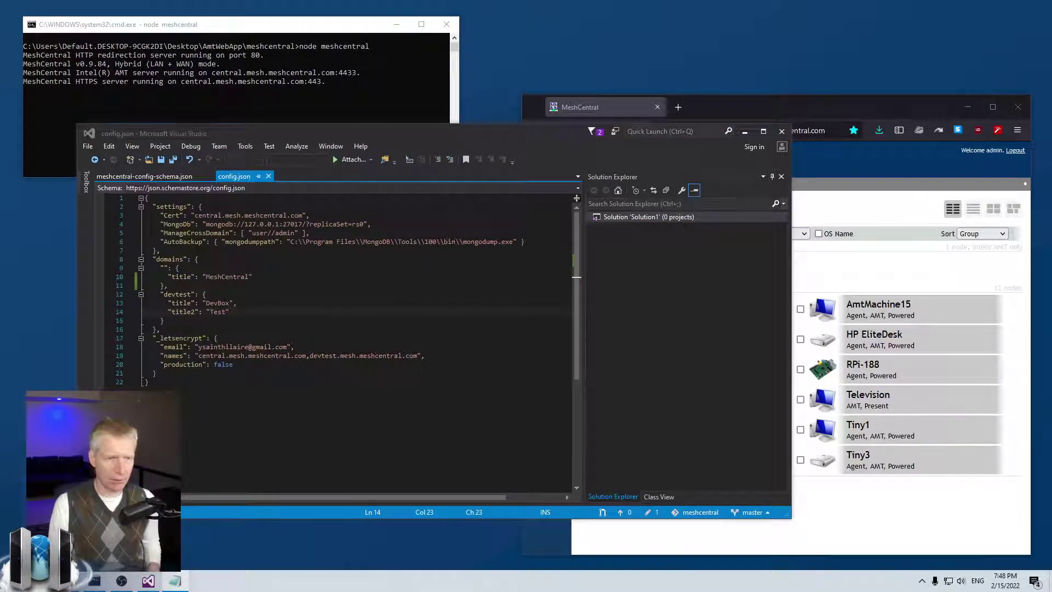
# Add "userSessionIdleTimeout": 10 after the default domain's title line and save config.json
pyautogui.click(258, 277)
pyautogui.write(',')
pyautogui.press('Return')
pyautogui.write('"userSessionIdleTimeout": 3')
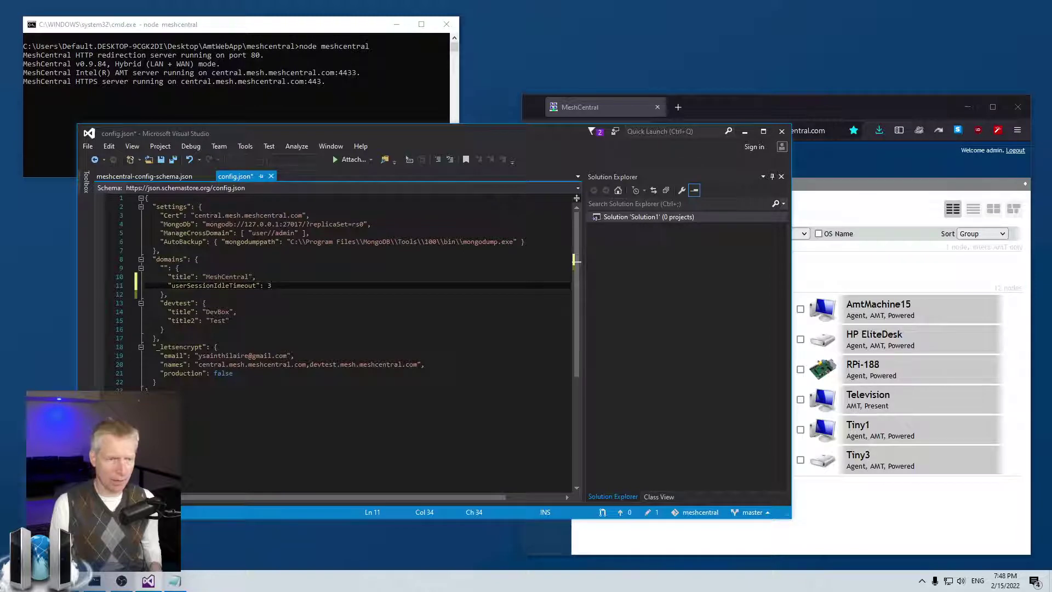
pyautogui.hotkey('ctrl', 's')
pyautogui.click(283, 272)
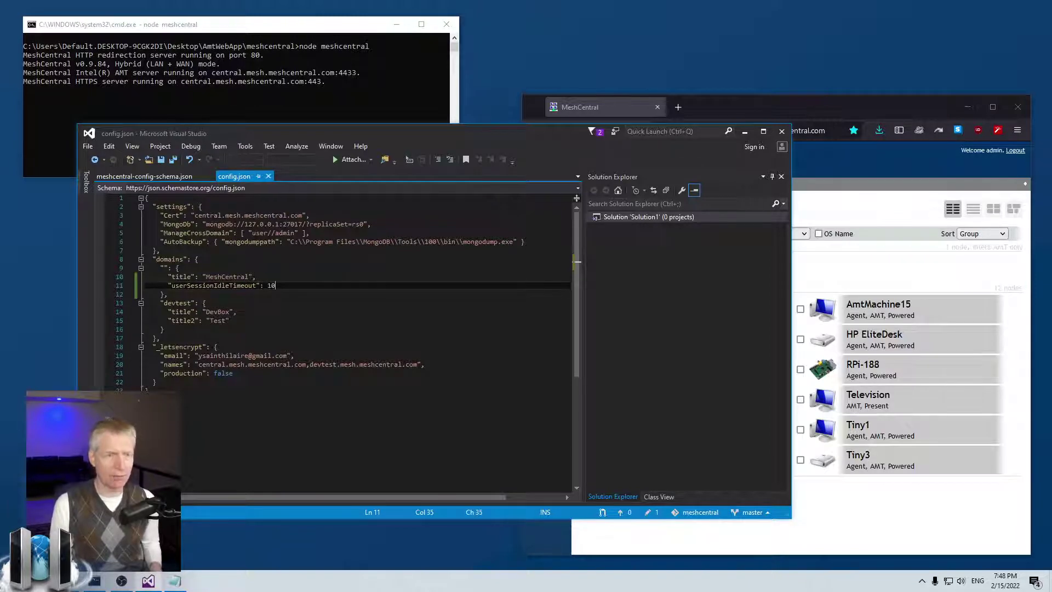
# Restart the MeshCentral server in the console by stopping it and rerunning node meshcentral
pyautogui.click(314, 71)
pyautogui.hotkey('ctrl', 'c')
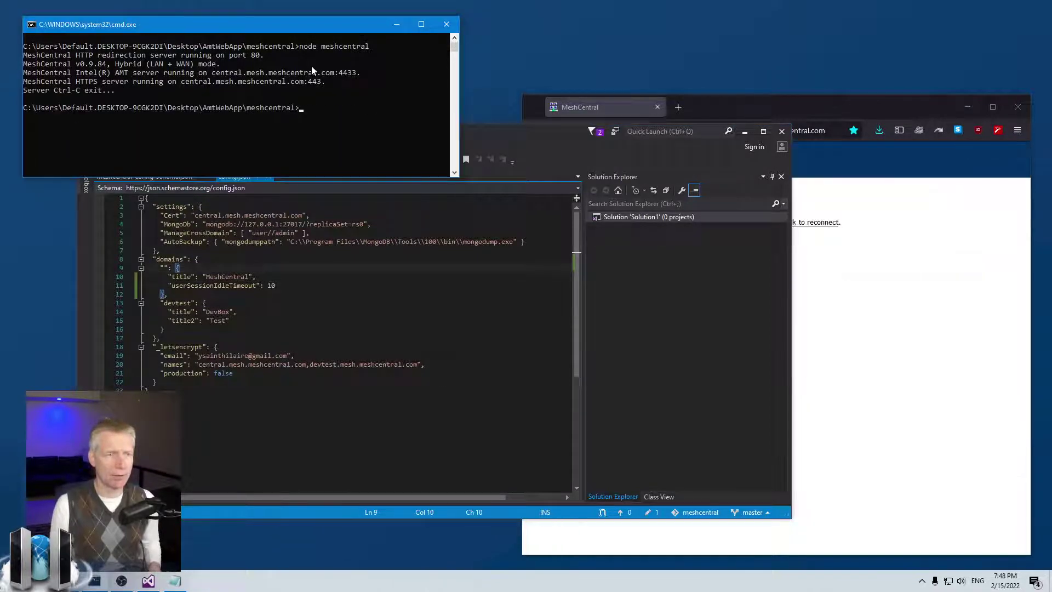
pyautogui.press('Up')
pyautogui.press('Return')
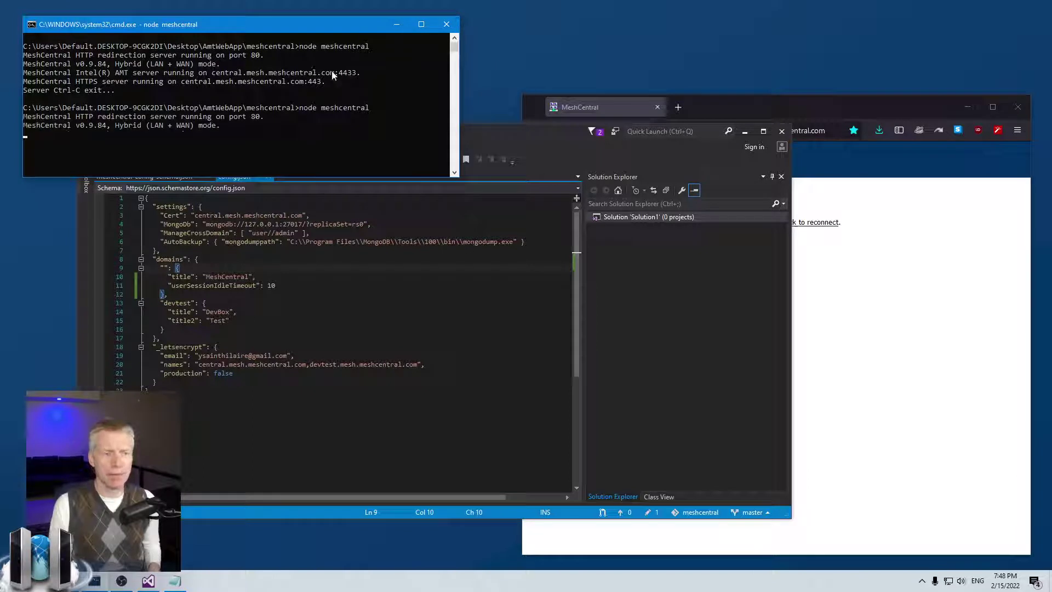
# Reload the MeshCentral login page and log in with the autofilled credentials
pyautogui.click(930, 266)
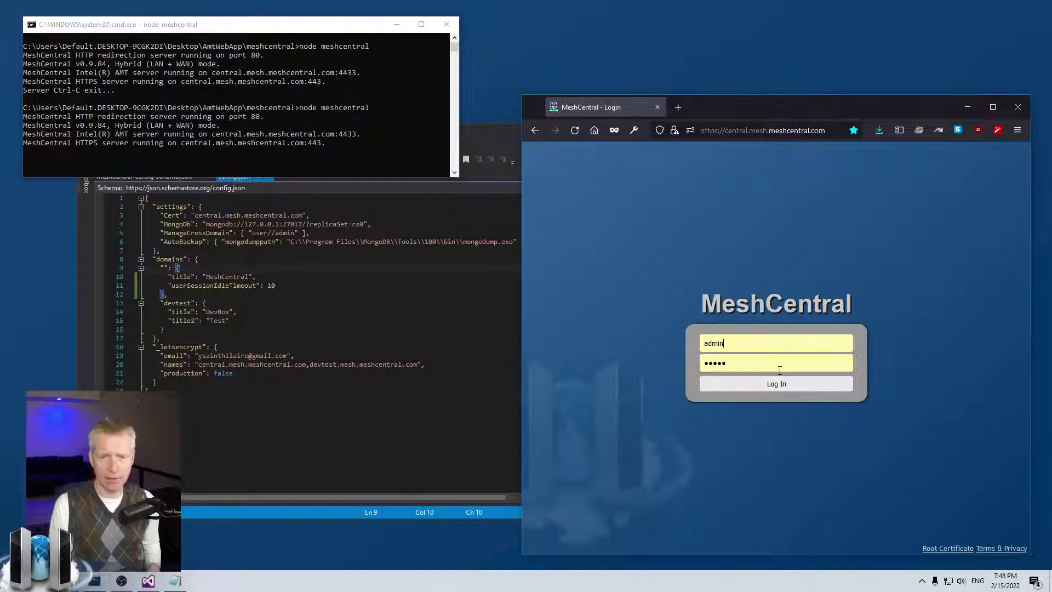
pyautogui.click(780, 381)
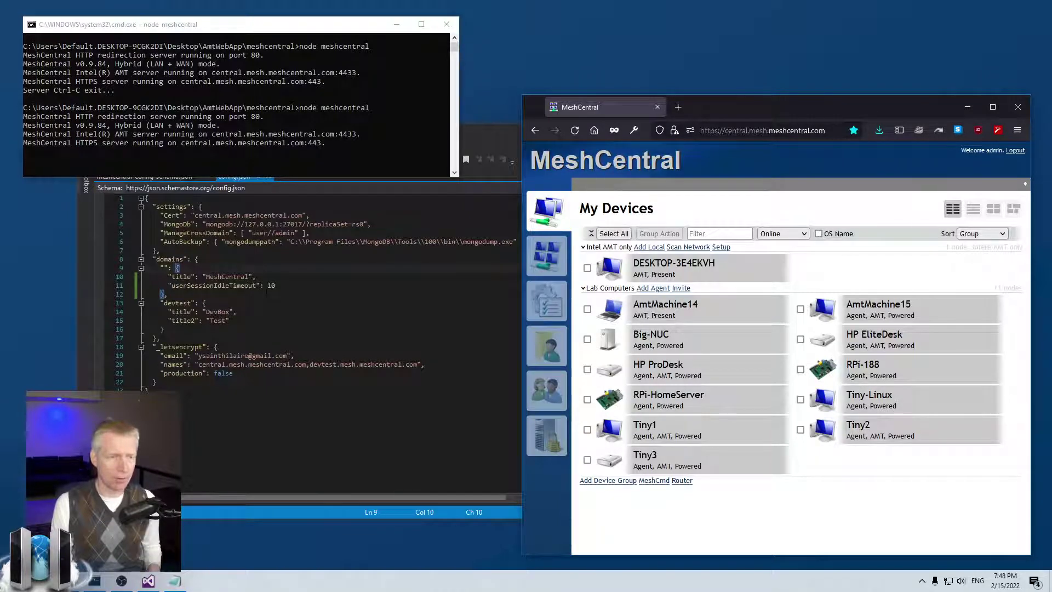
# Change userSessionIdleTimeout from 10 to 3 in config.json and save
pyautogui.click(273, 286)
pyautogui.press('BackSpace')
pyautogui.press('BackSpace')
pyautogui.write('3')
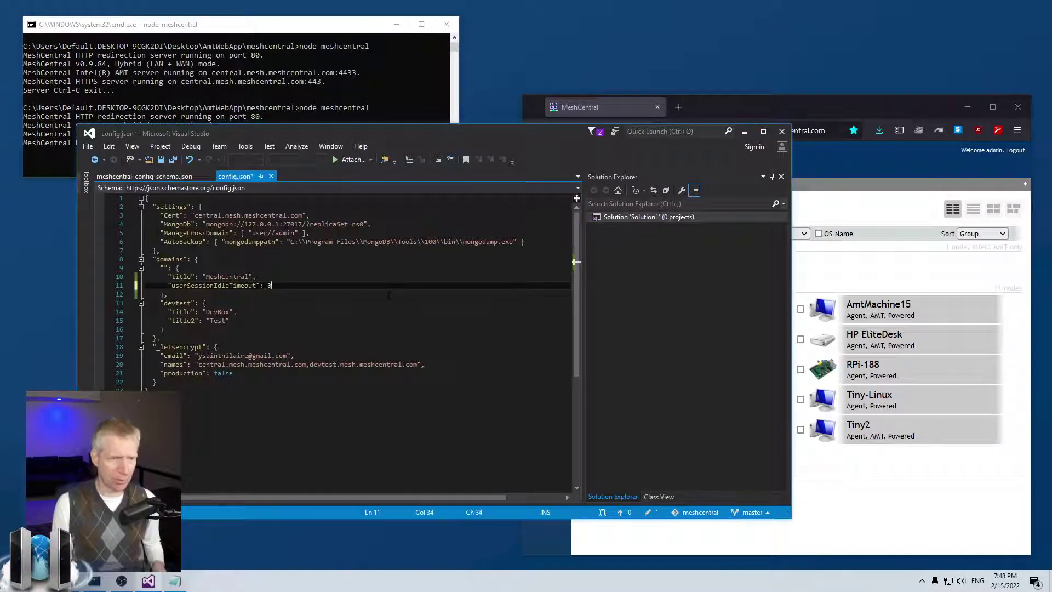
pyautogui.hotkey('ctrl', 's')
# Restart the MeshCentral server again and reload the disconnected MeshCentral page in the browser
pyautogui.click(300, 86)
pyautogui.hotkey('ctrl', 'c')
pyautogui.press('Up')
pyautogui.press('Return')
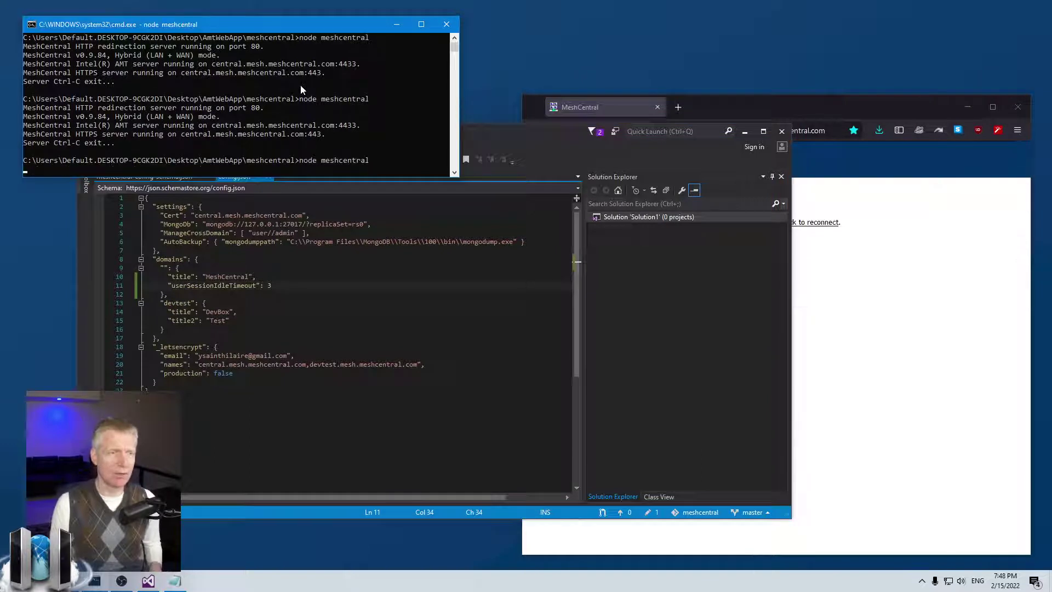
pyautogui.click(762, 105)
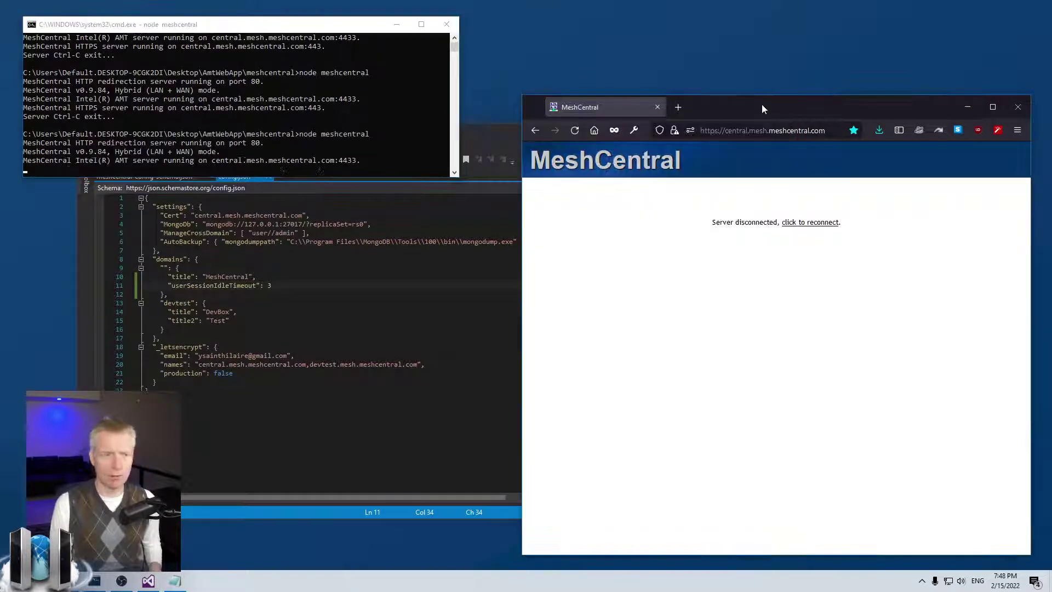
pyautogui.click(577, 130)
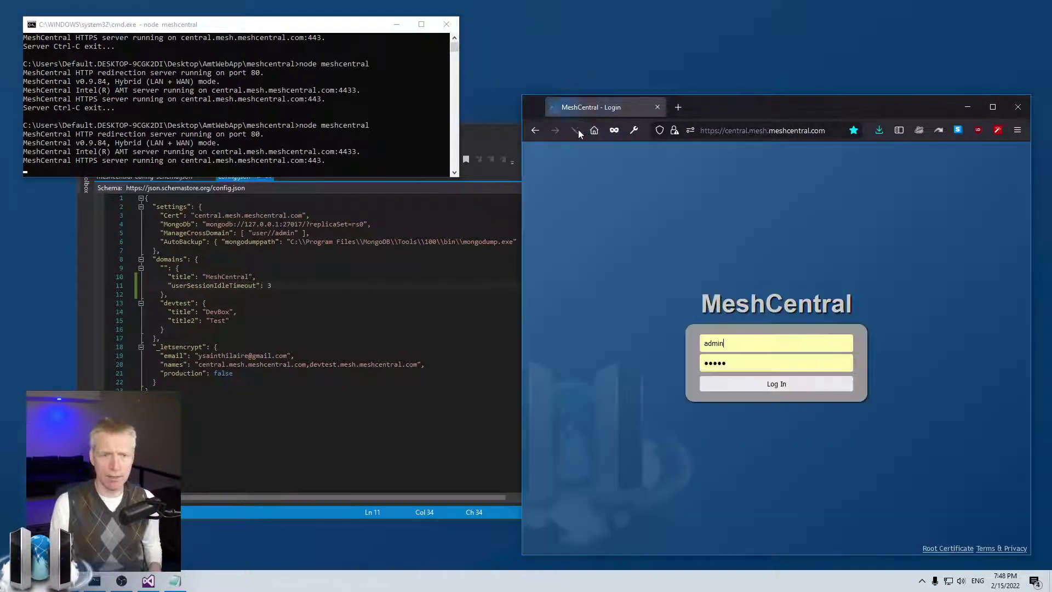
# Log in, decline Firefox's saved-login update, check the '3 minutes until disconnect' warning, return to config.json
pyautogui.click(730, 384)
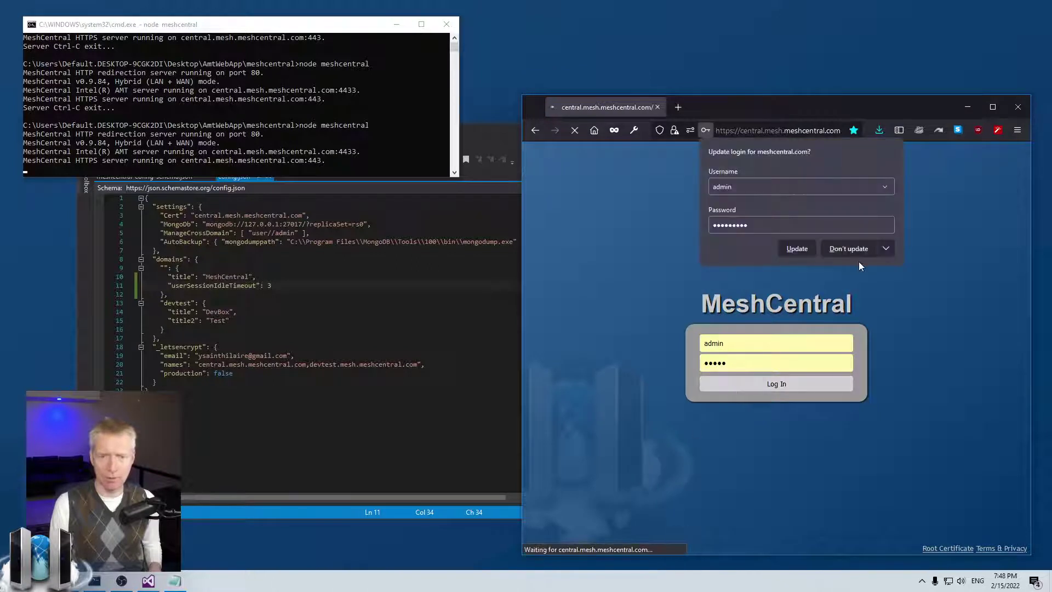
pyautogui.click(848, 249)
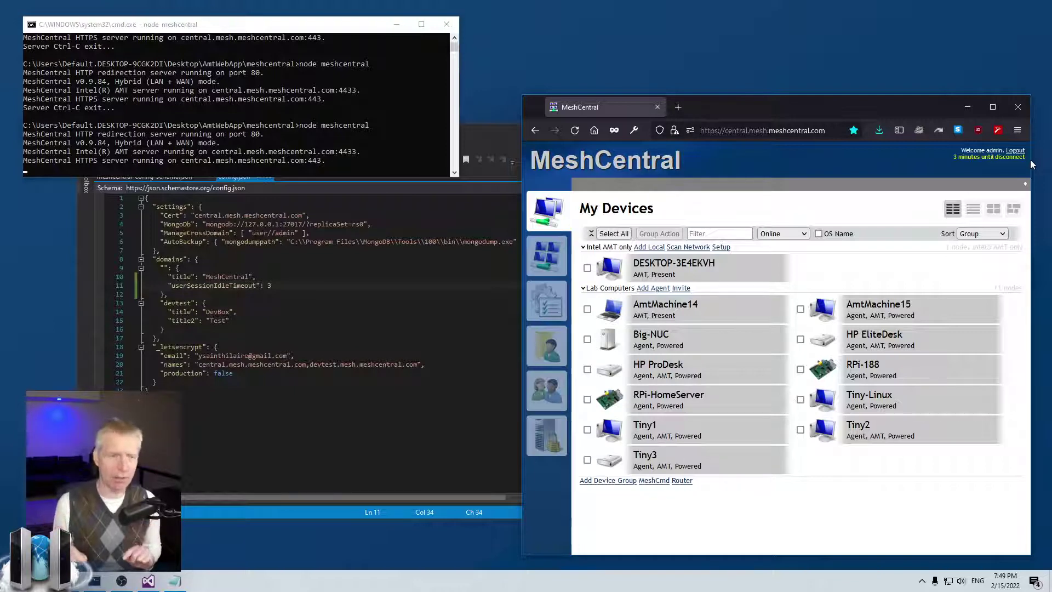
pyautogui.click(255, 285)
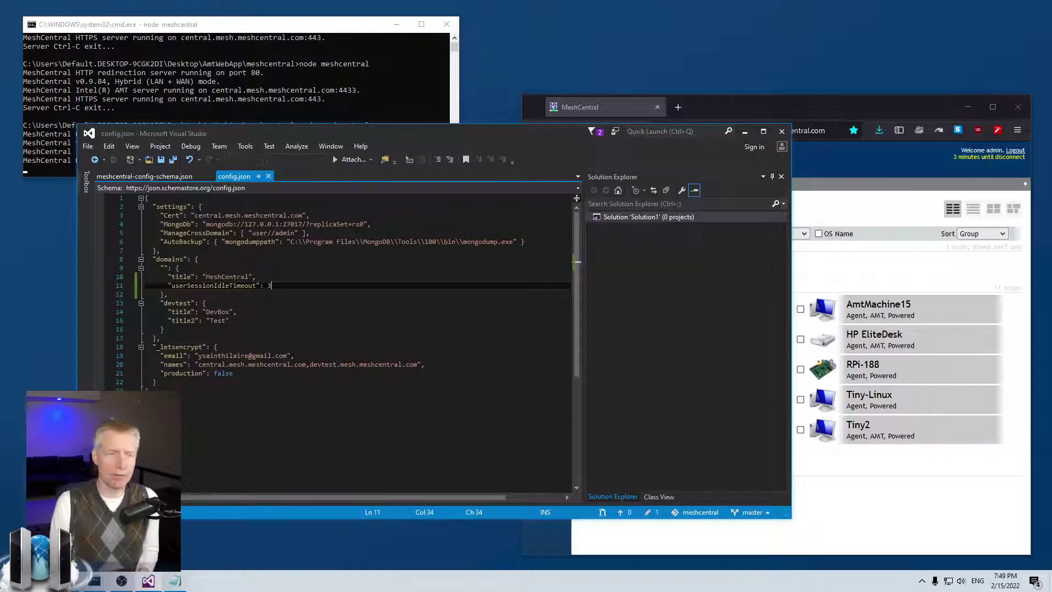
pyautogui.click(884, 108)
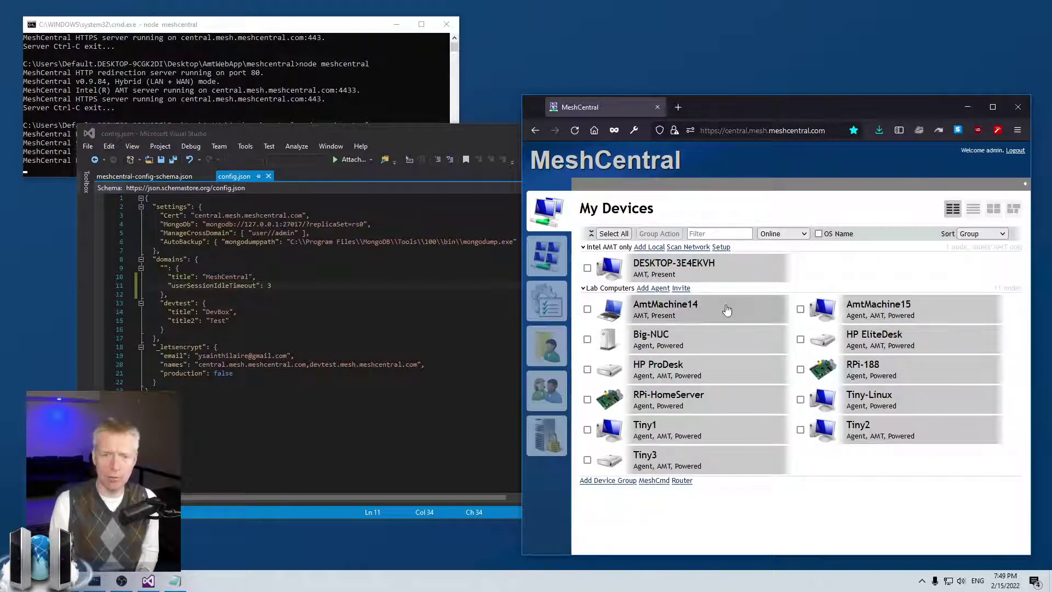
pyautogui.click(909, 308)
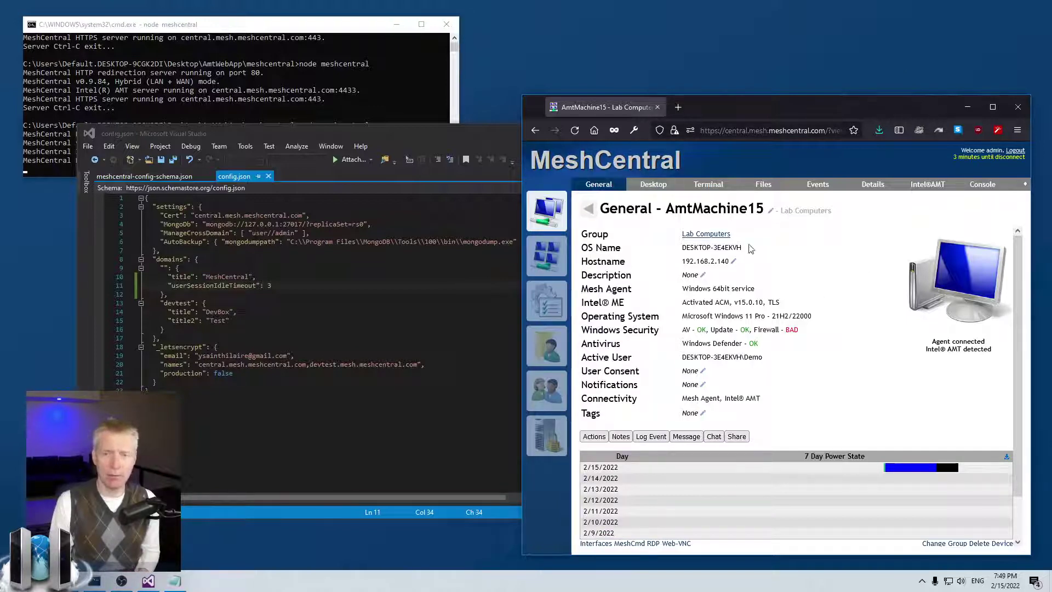
pyautogui.click(591, 208)
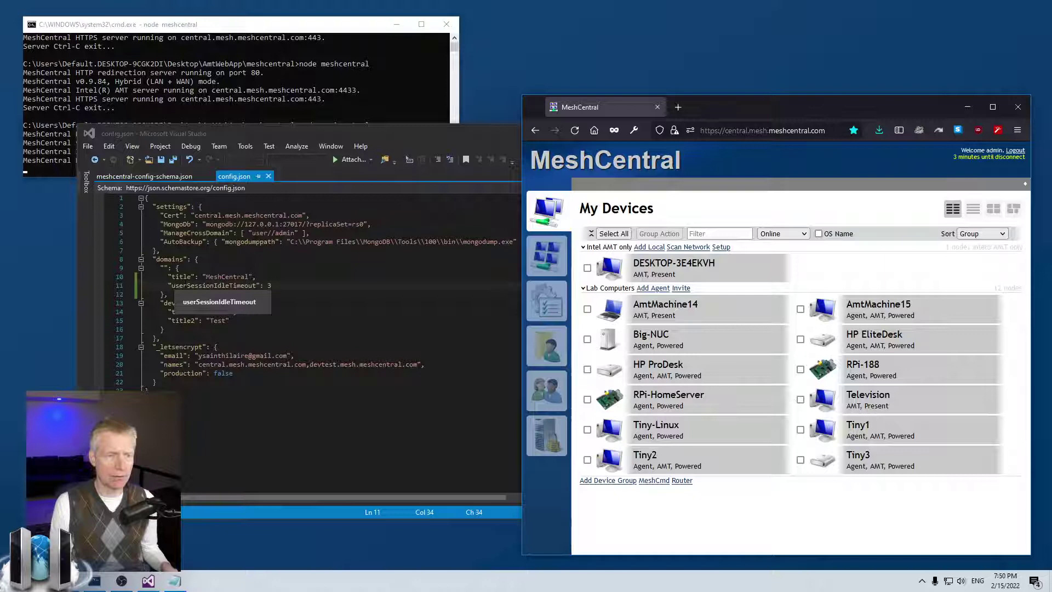
pyautogui.click(333, 154)
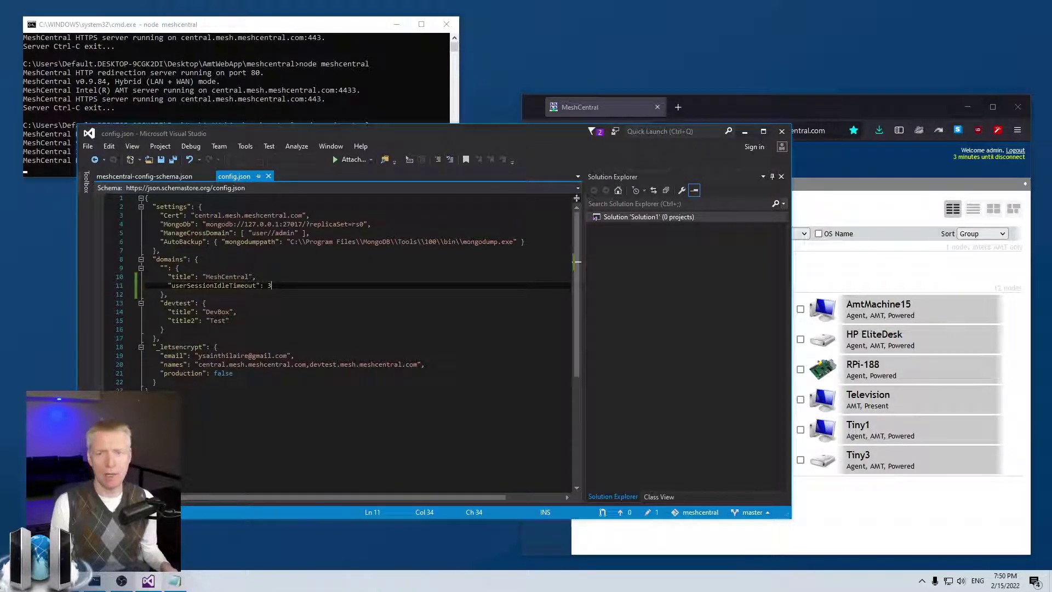